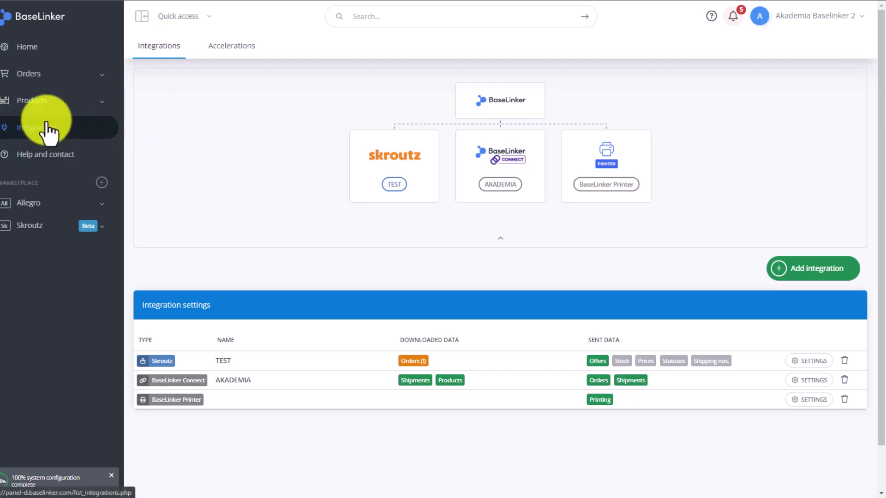
Step: Start a new integration and expand the Accounting category to list all 34 accounting integrations
click(820, 277)
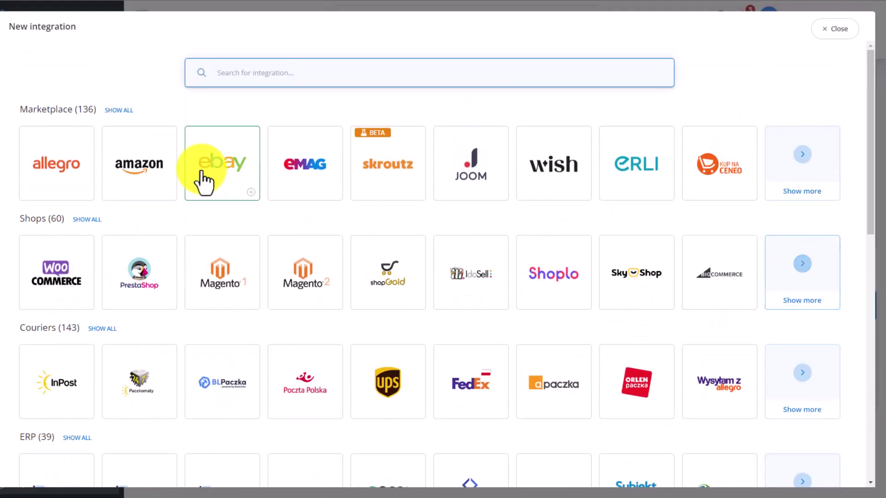
scroll(203, 180, down, 10)
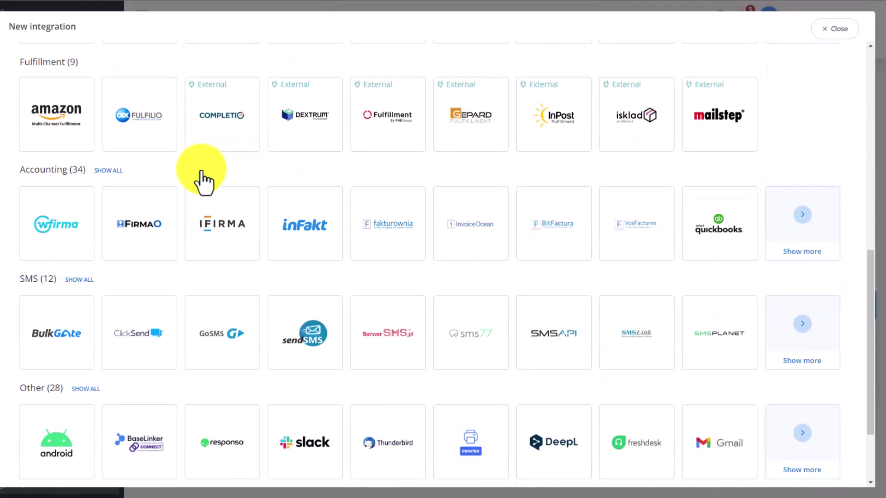
click(107, 171)
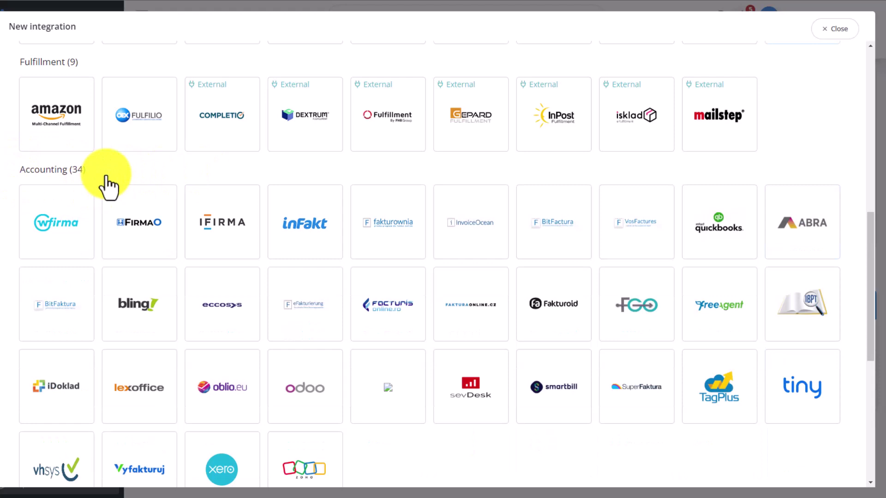
scroll(131, 178, down, 1)
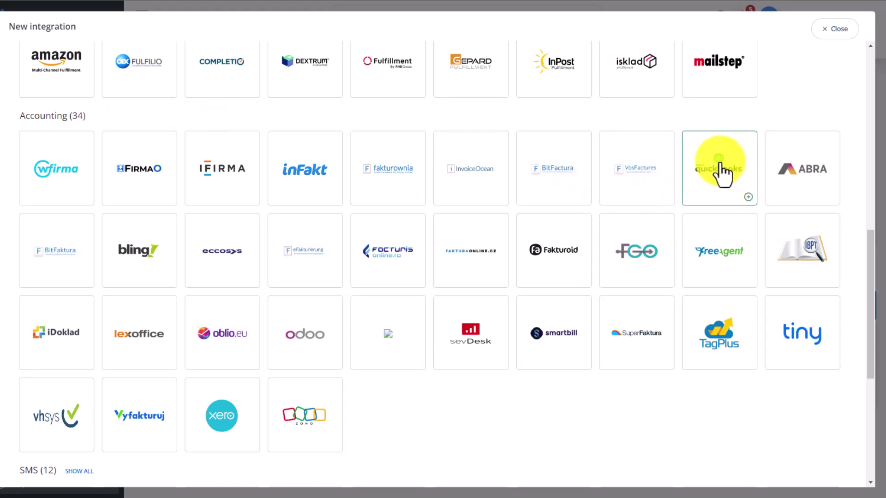
Step: Choose the QuickBooks.com integration and connect a QuickBooks.com account through Intuit sign-in
click(709, 197)
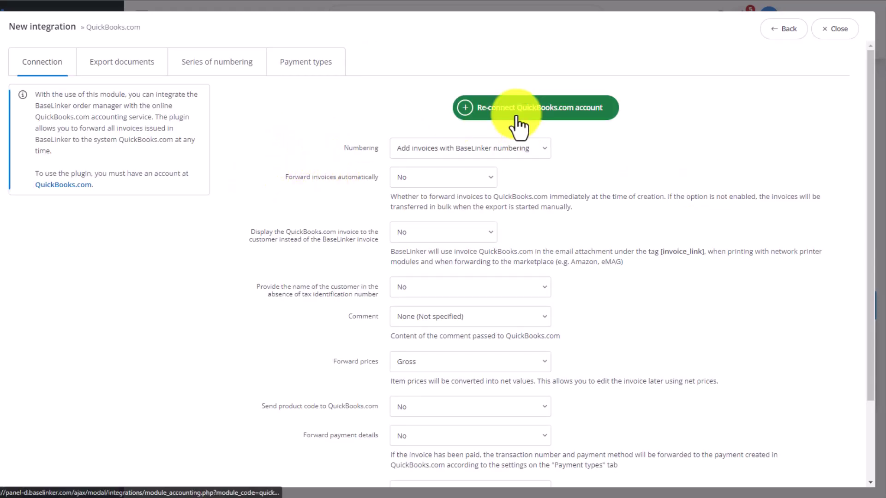
click(532, 118)
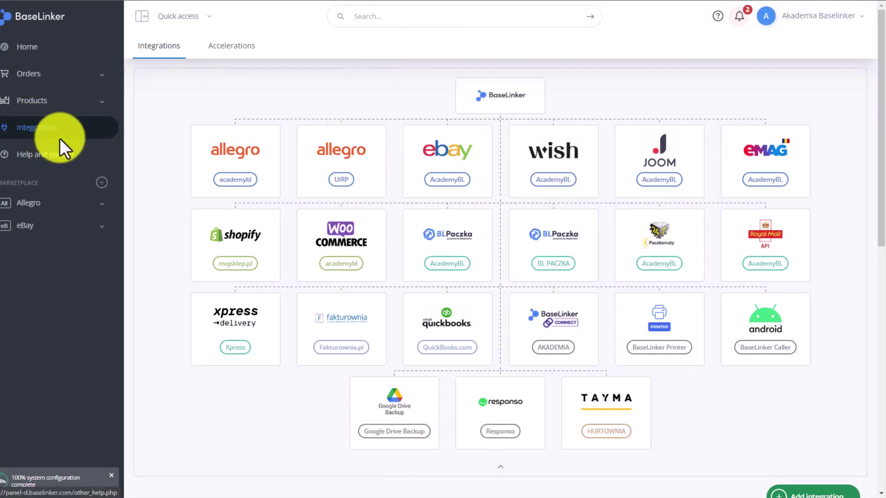
Step: Open the QuickBooks.com integration settings and expand the Numbering dropdown on the Connection tab
click(450, 332)
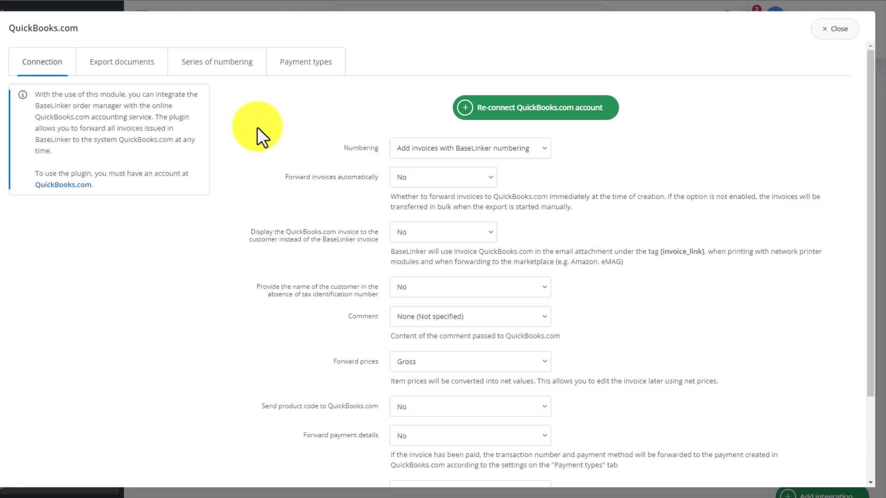
scroll(431, 128, down, 1)
click(443, 96)
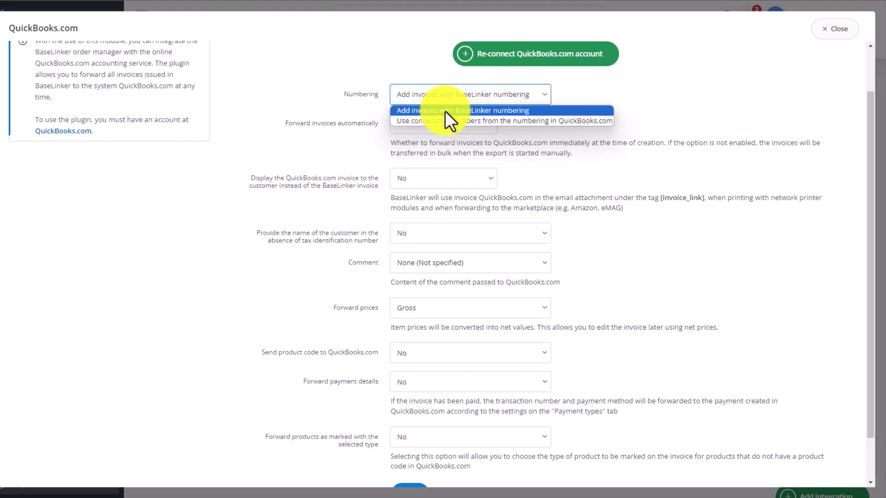
Step: Use consecutive numbers from QuickBooks.com numbering and set Forward invoices automatically to Yes
click(496, 121)
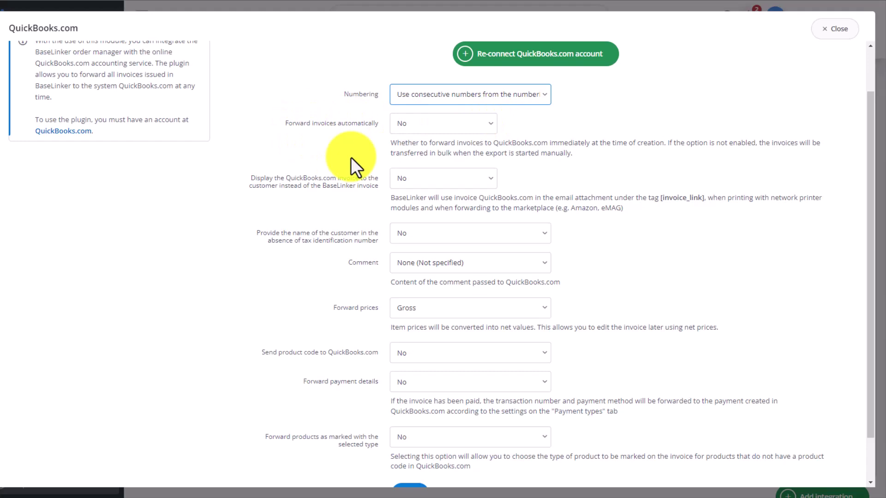
click(453, 128)
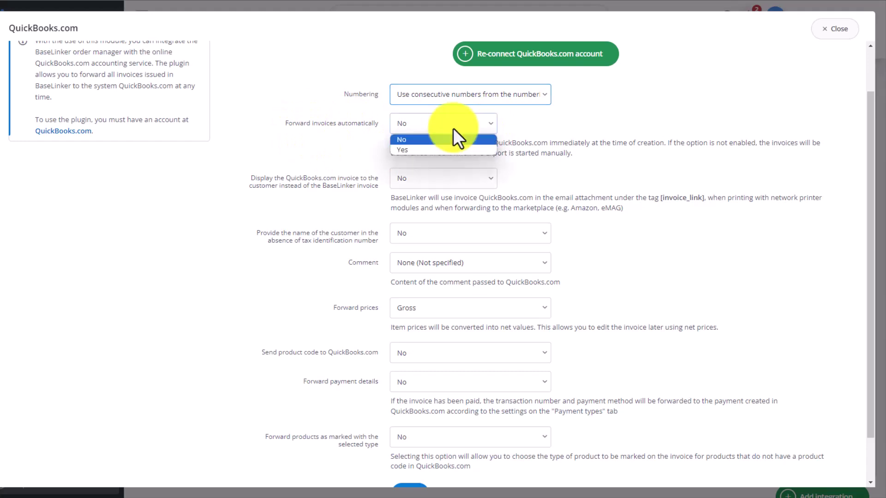
click(421, 149)
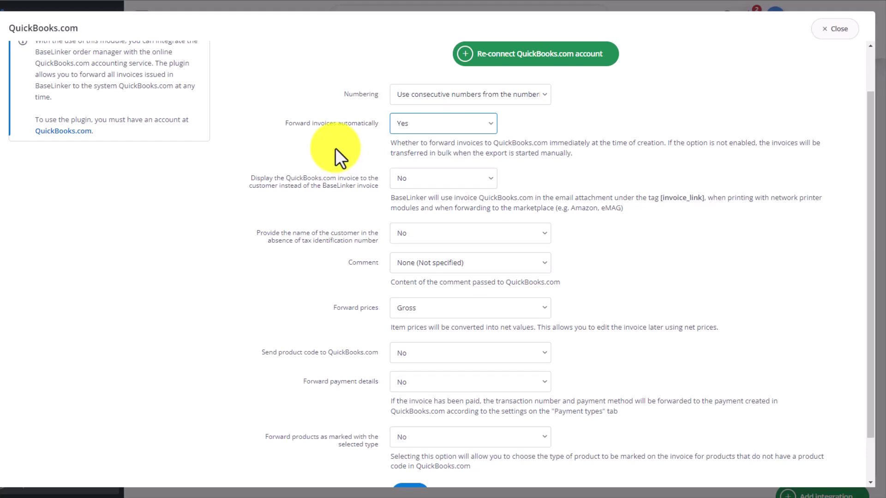
Step: Set 'Display the QuickBooks.com invoice to the customer' to Yes, keeping the customer-name option at No
scroll(334, 145, down, 1)
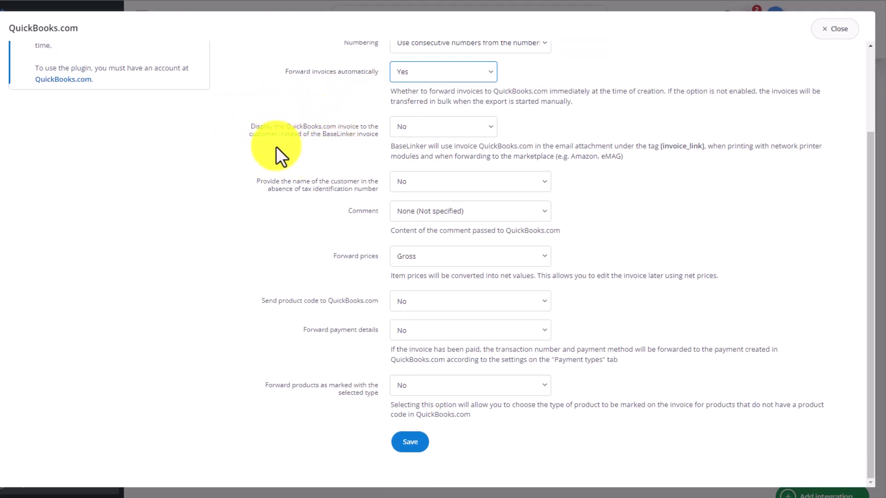
click(425, 122)
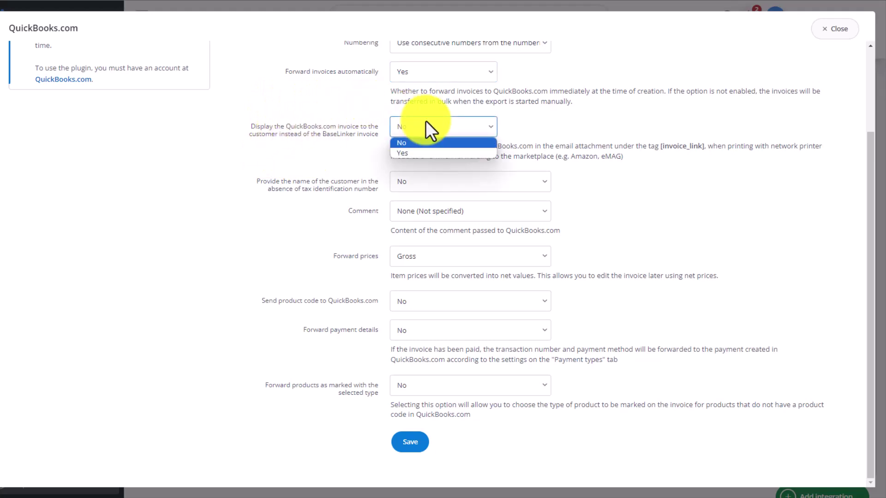
click(426, 120)
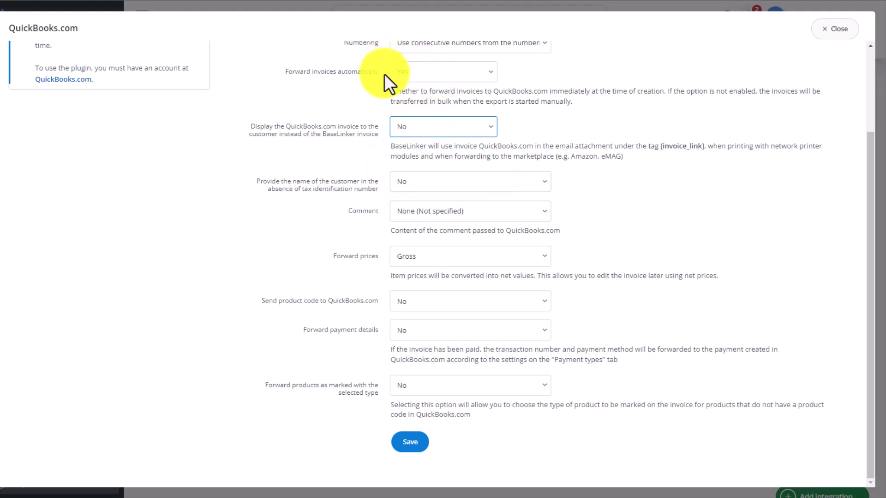
click(425, 124)
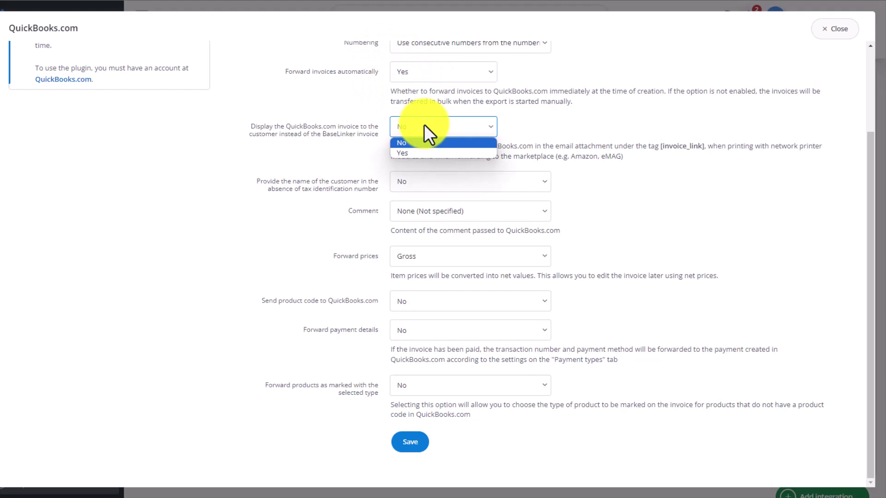
click(419, 153)
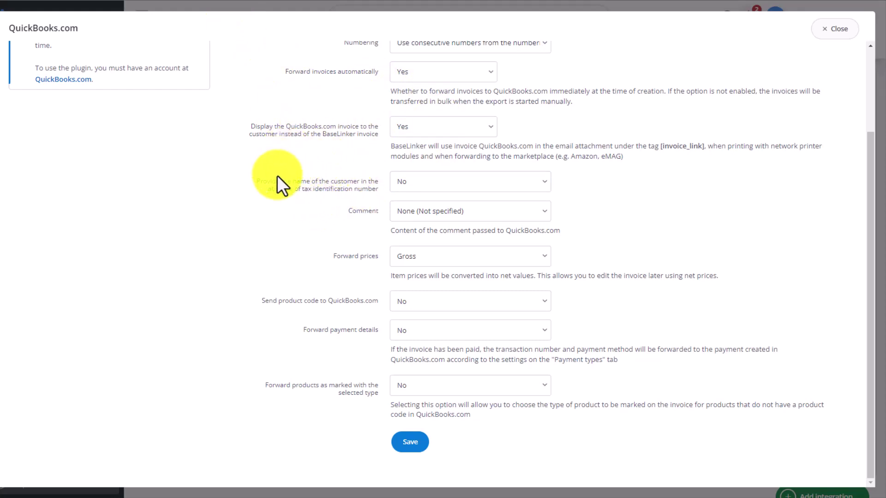
click(415, 182)
click(415, 181)
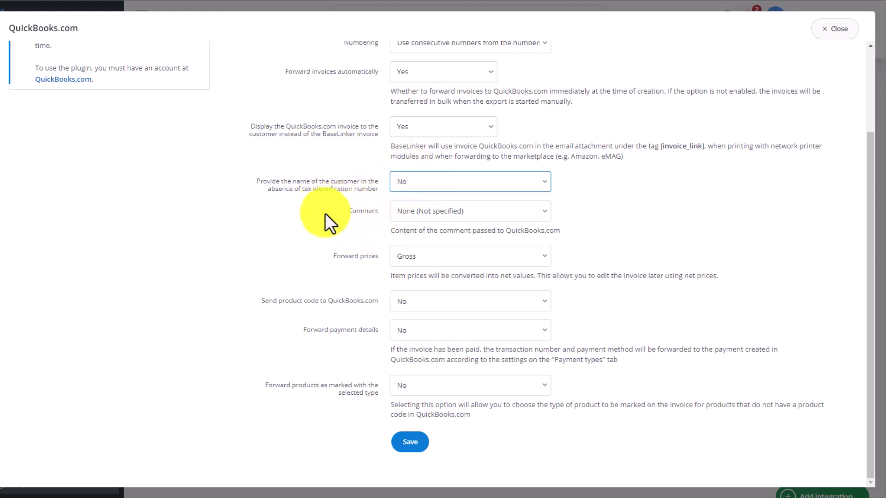
Step: Keep prices forwarded as Gross and send the product SKU as the QuickBooks.com product code
click(454, 260)
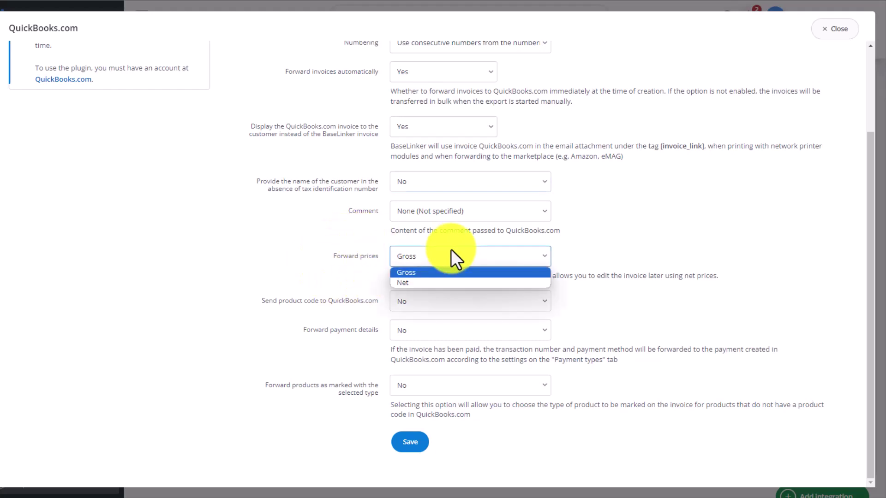
click(451, 252)
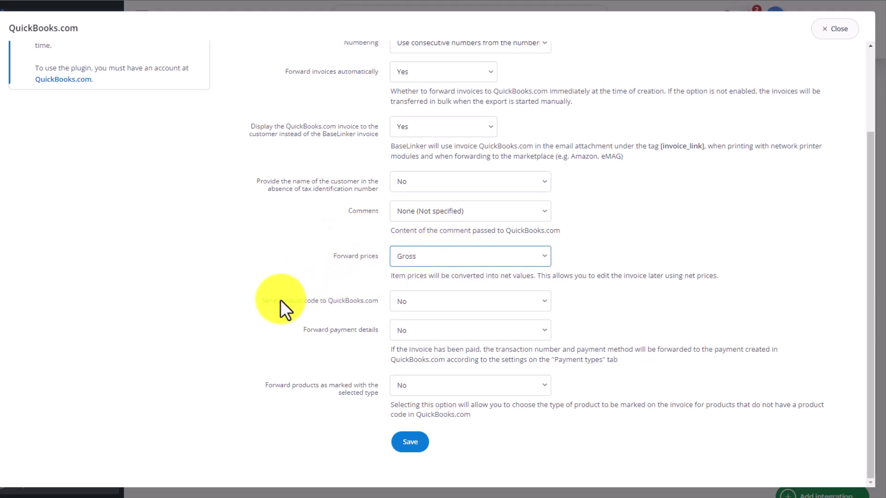
click(442, 301)
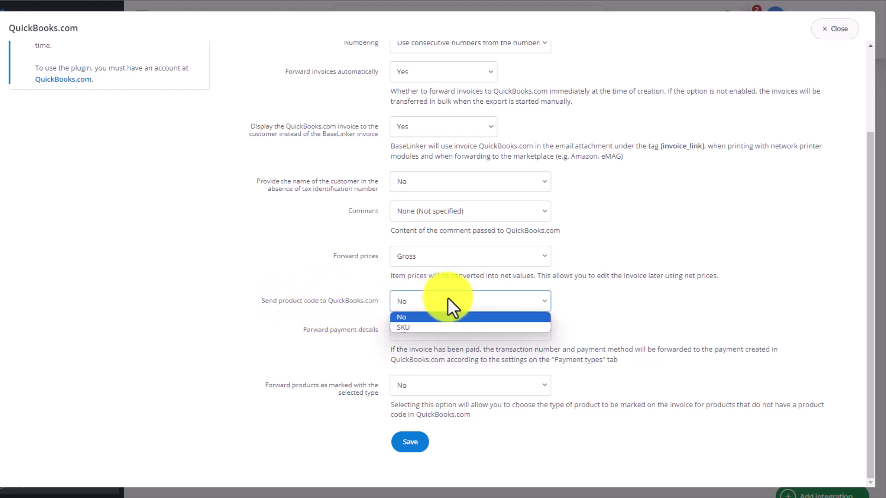
click(441, 328)
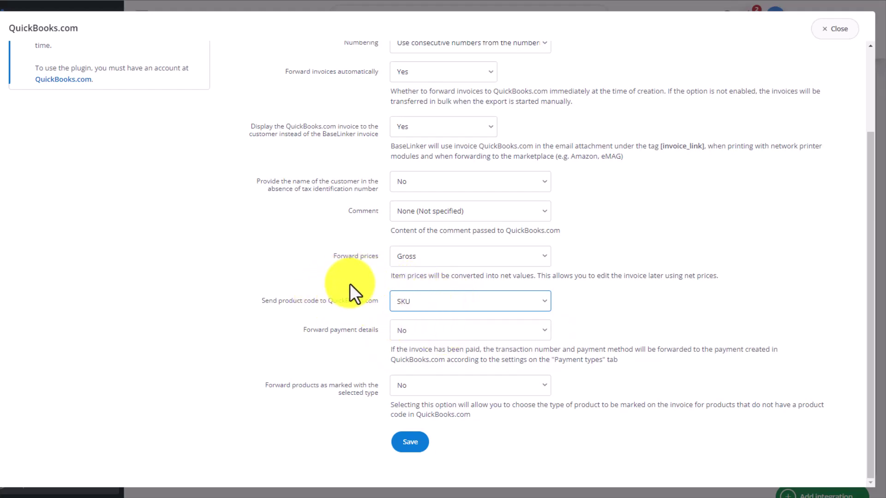
click(218, 24)
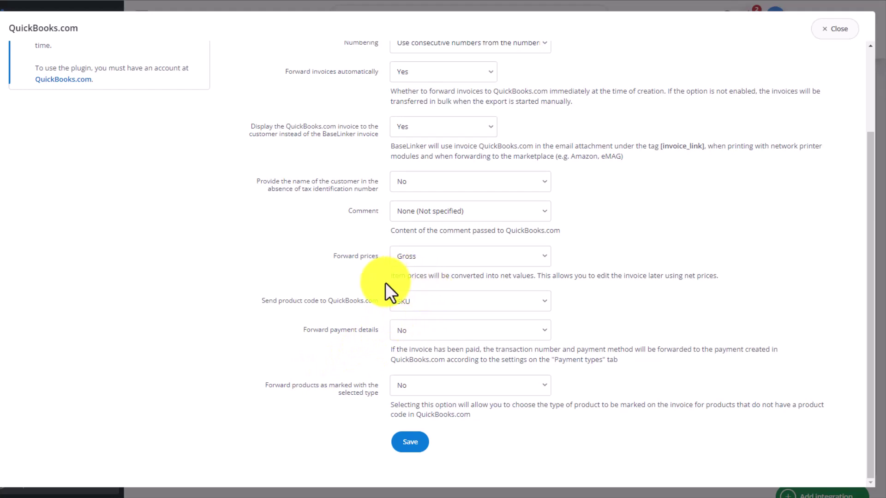
Step: Set 'Forward products as marked with the selected type' to Yes, leaving Selected type empty
click(438, 390)
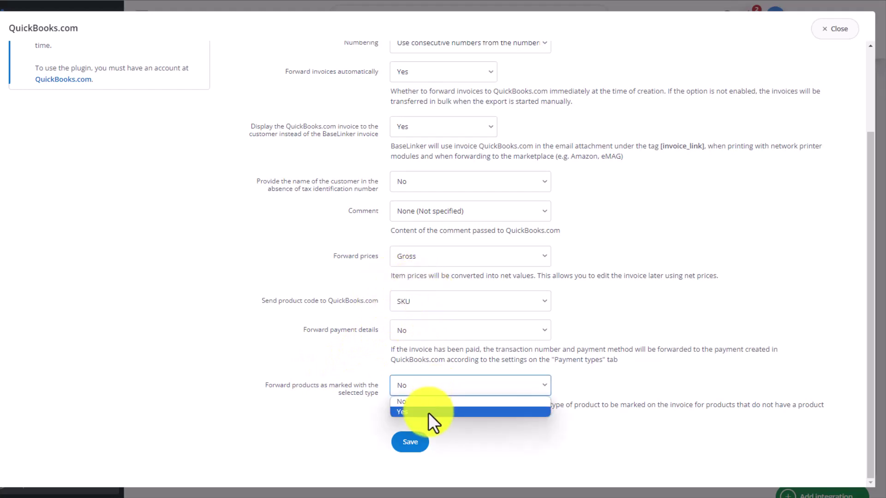
click(428, 412)
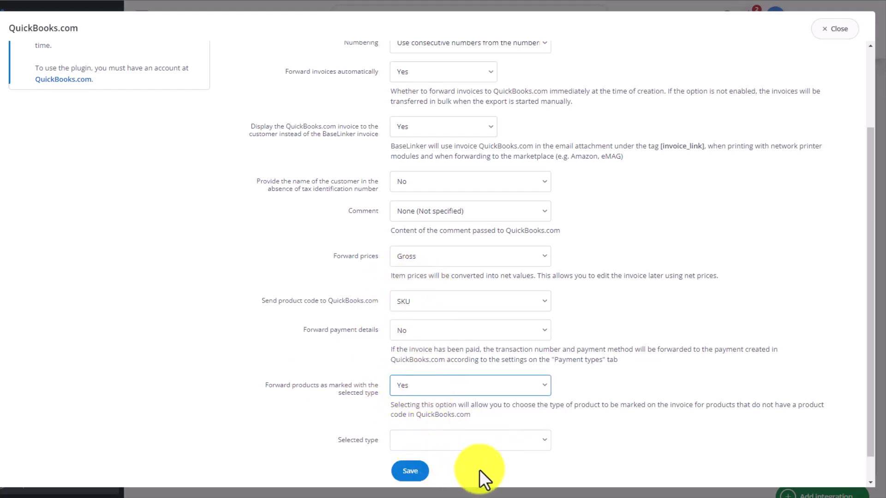
click(509, 442)
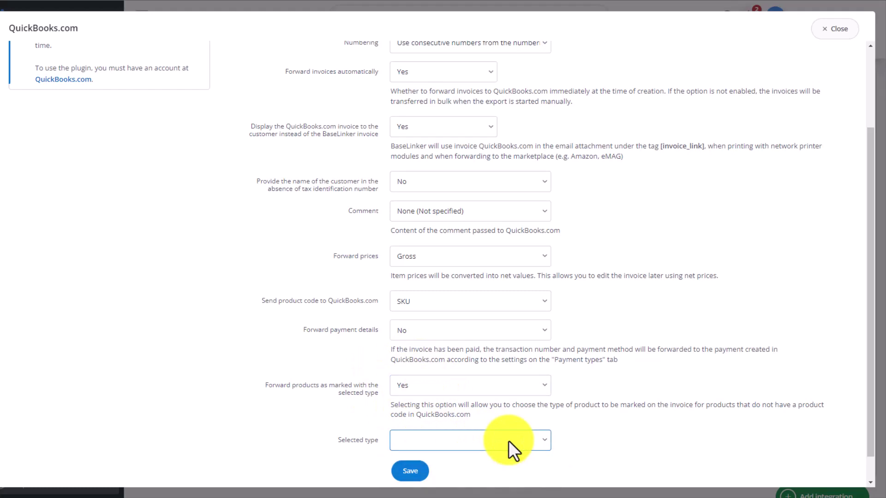
click(508, 441)
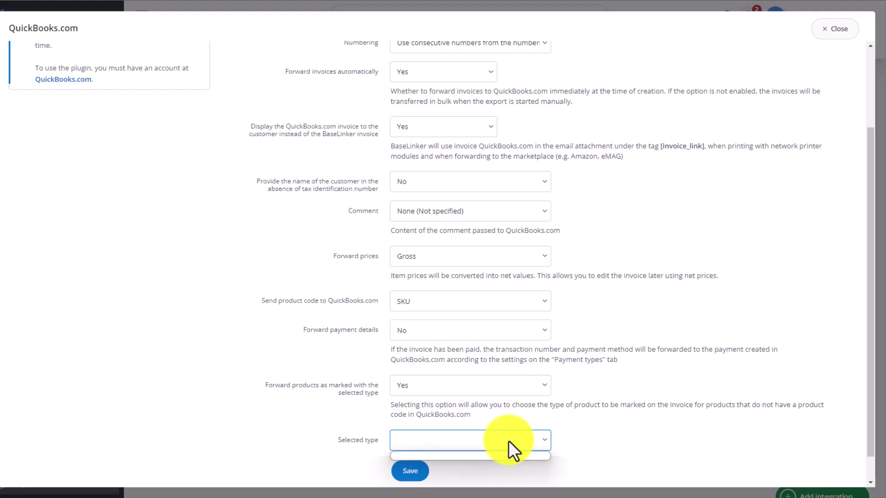
click(508, 441)
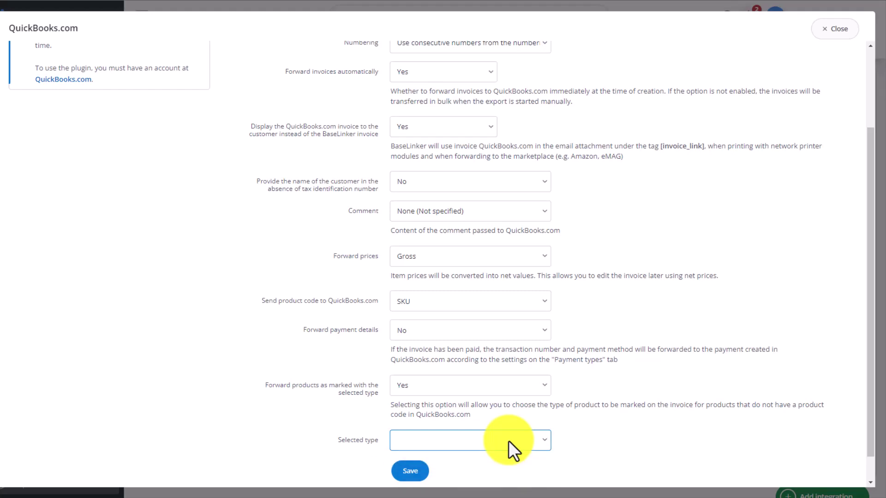
Step: Save the QuickBooks.com settings and view the Main and 1 (Invoice/Bill) numbering series
click(409, 472)
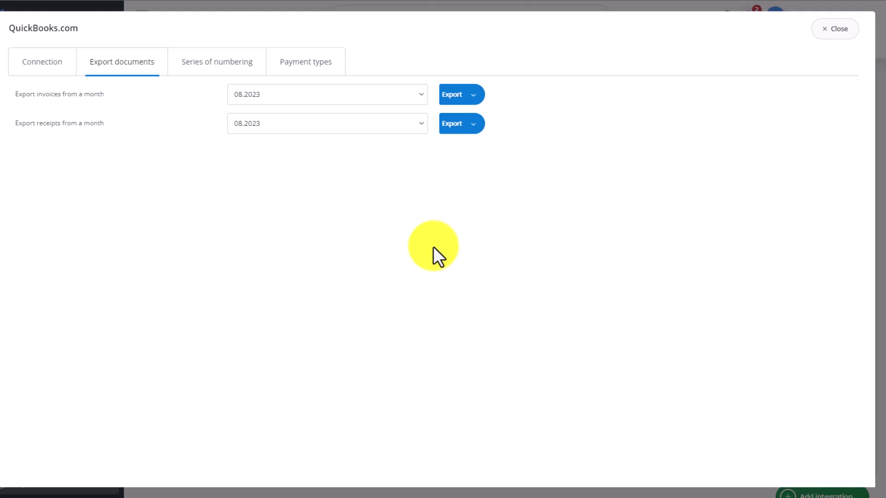
click(225, 63)
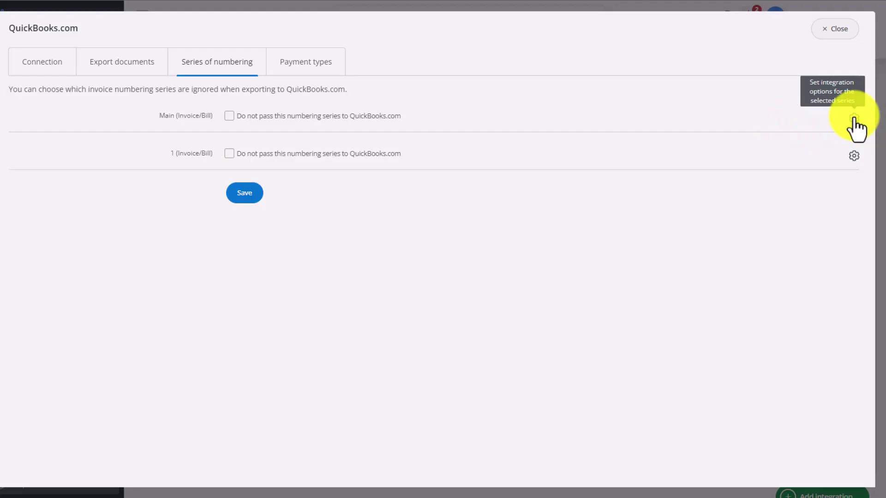
click(854, 119)
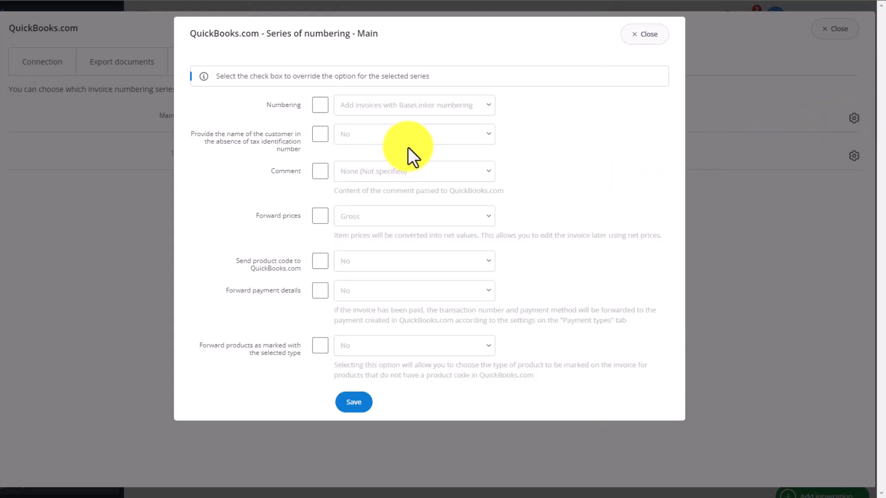
click(321, 105)
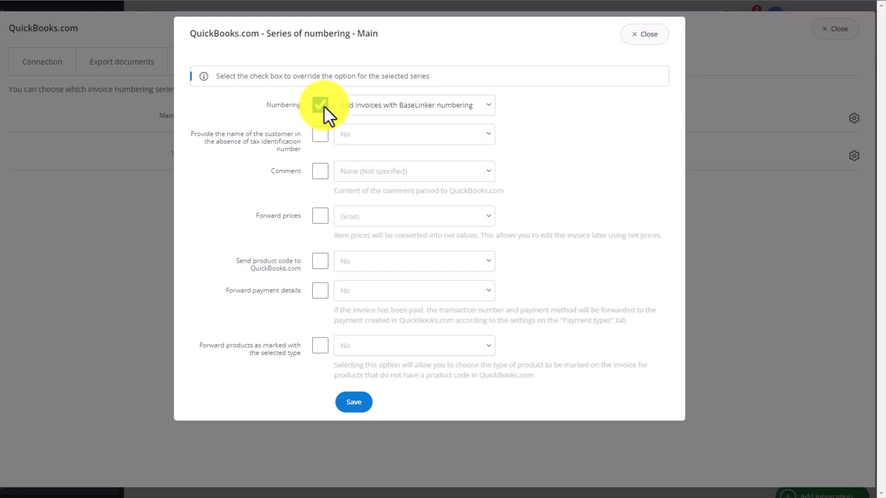
click(422, 106)
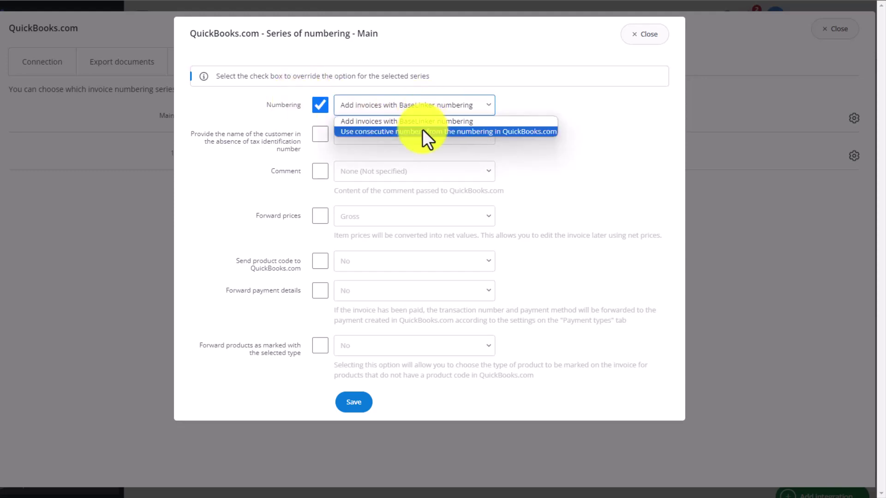
click(422, 131)
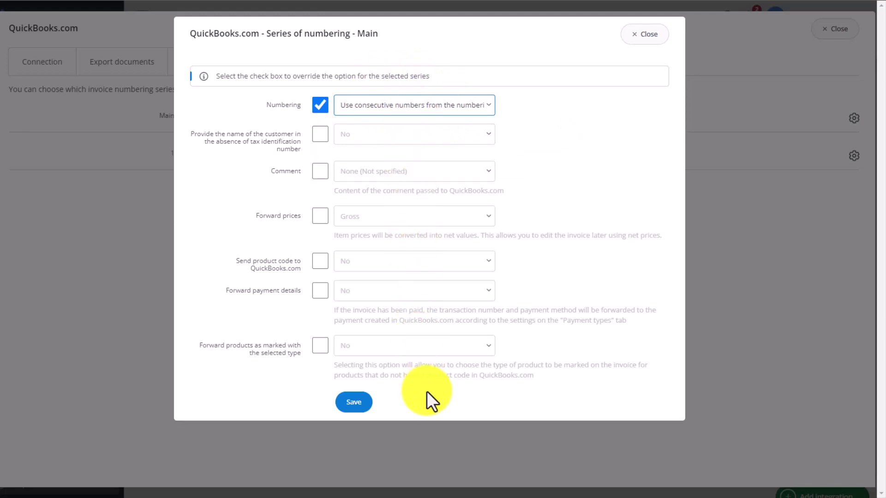
click(322, 108)
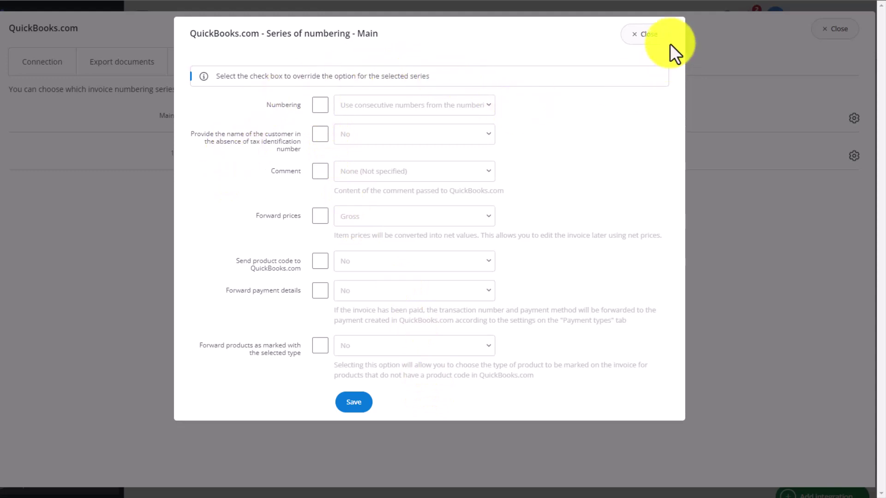
click(652, 40)
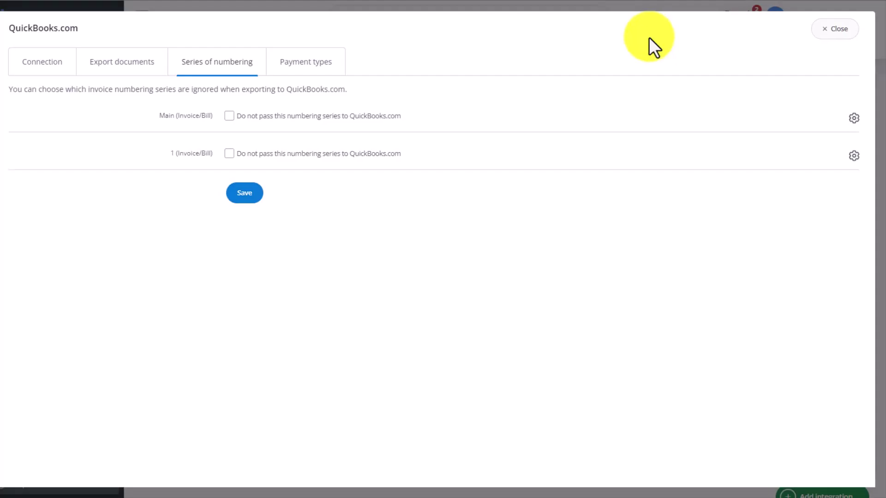
Step: On the Payment types tab, leave the transfer payment mapping unselected
click(323, 63)
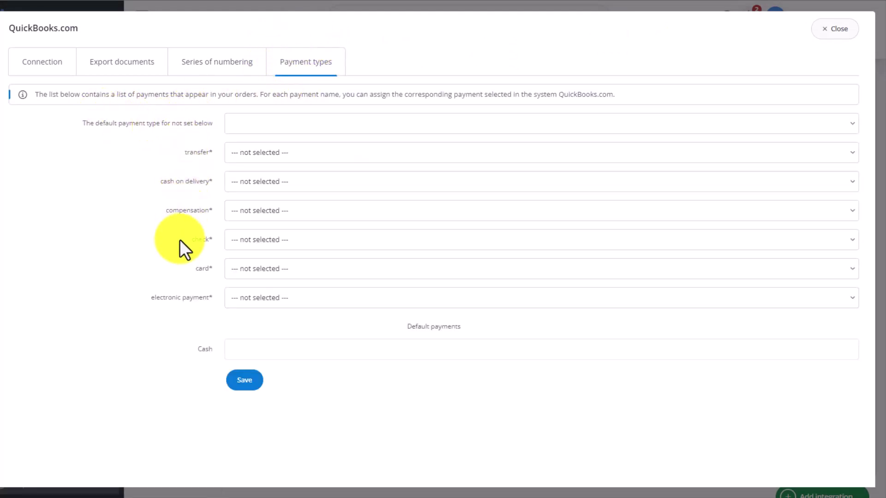
click(262, 155)
click(262, 155)
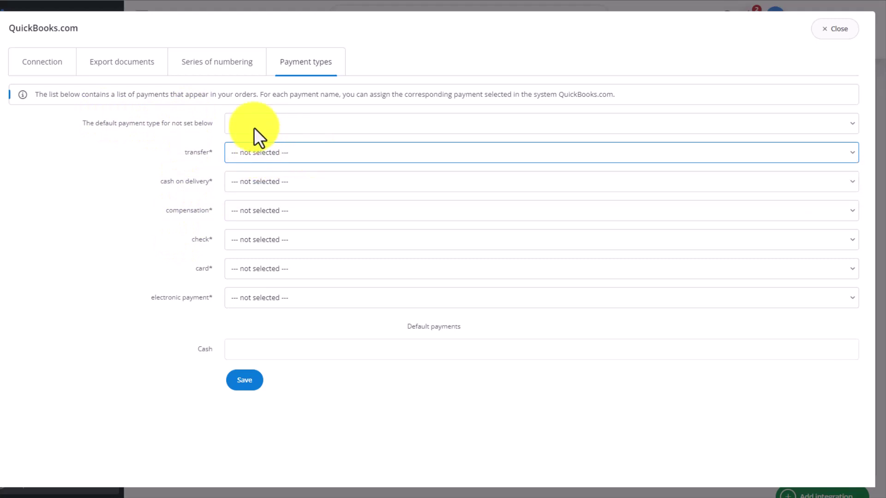
click(277, 149)
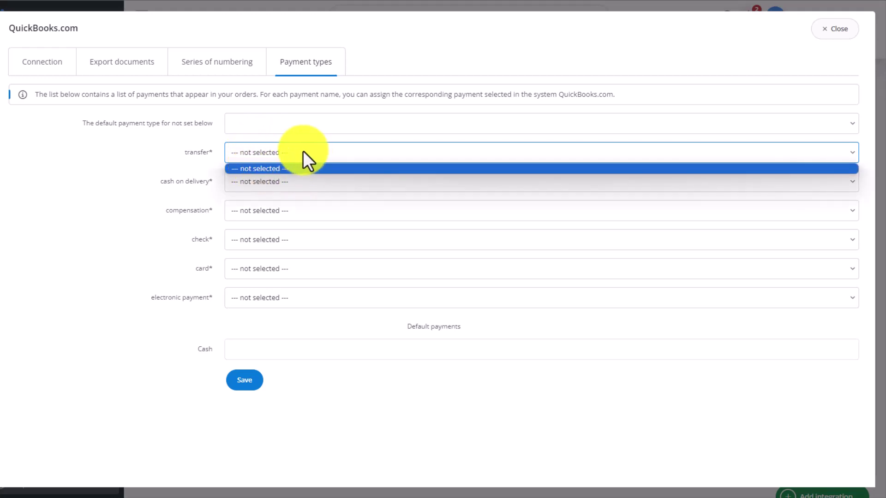
click(303, 152)
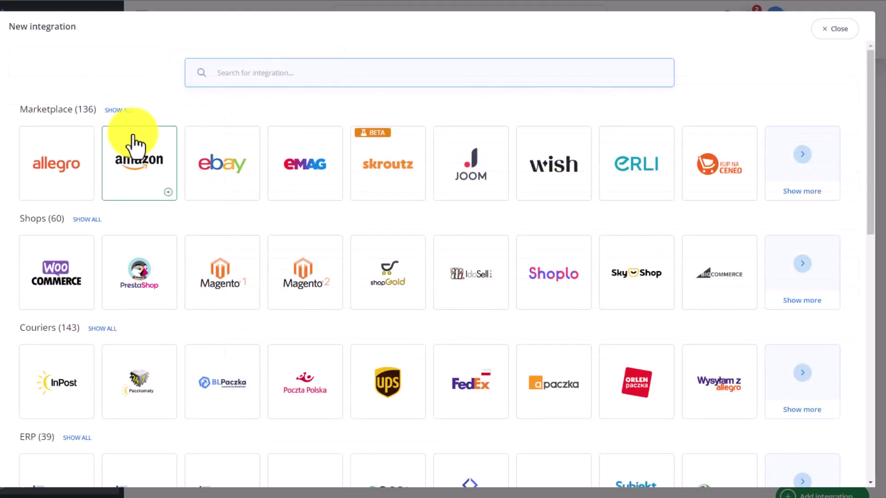
Step: Expand the Accounting category to show all 34 accounting integrations
scroll(134, 145, down, 7)
scroll(134, 140, down, 5)
scroll(135, 142, up, 2)
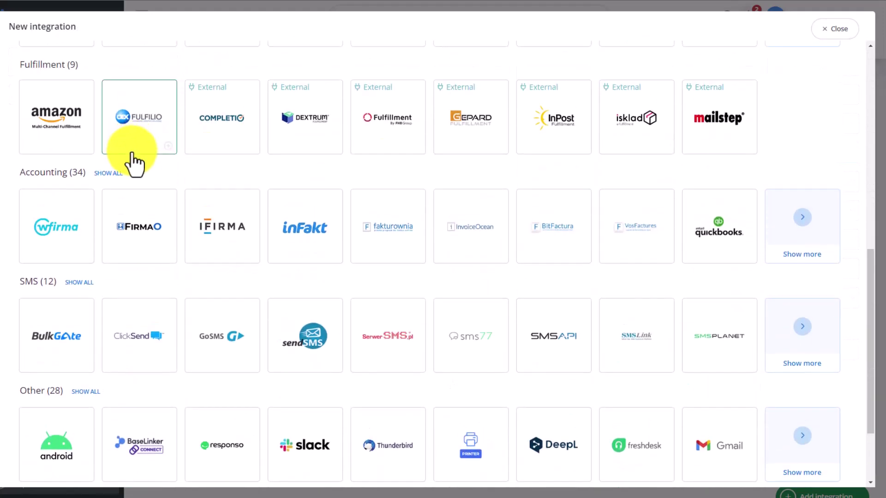
click(110, 173)
scroll(401, 187, down, 1)
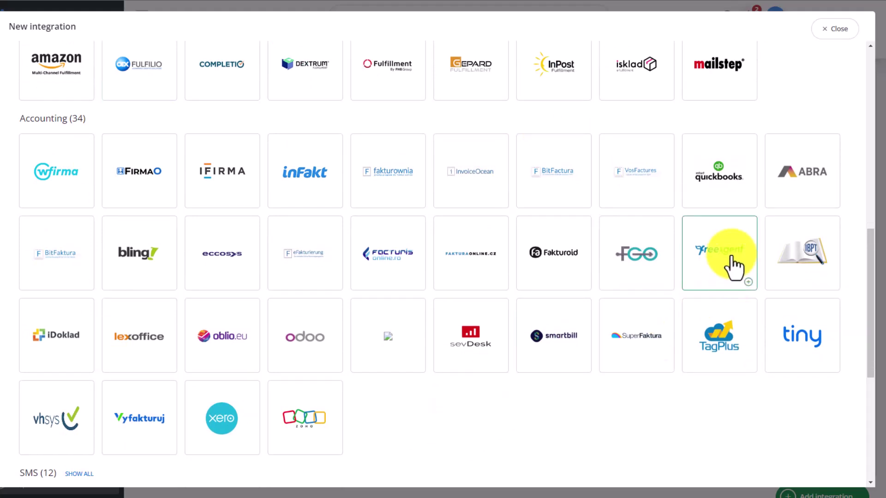
Step: Pick FreeAgent, go to its integration settings, and start connecting a FreeAgent.com account
click(715, 259)
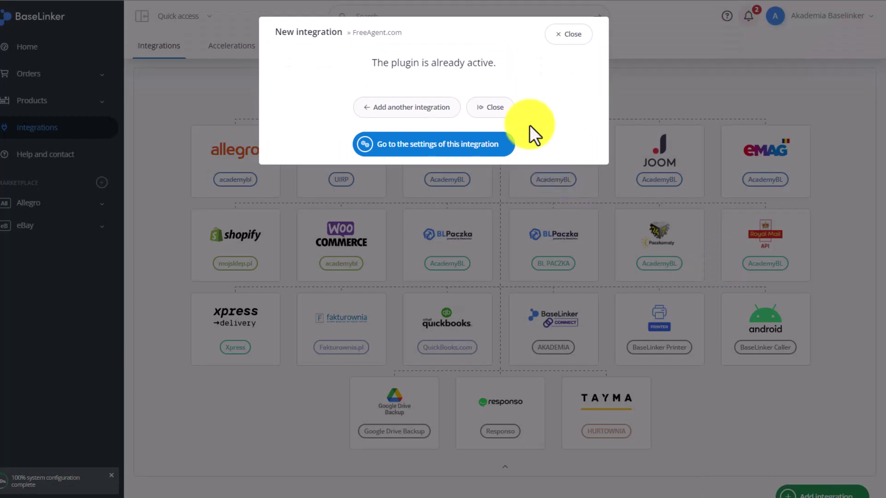
click(415, 145)
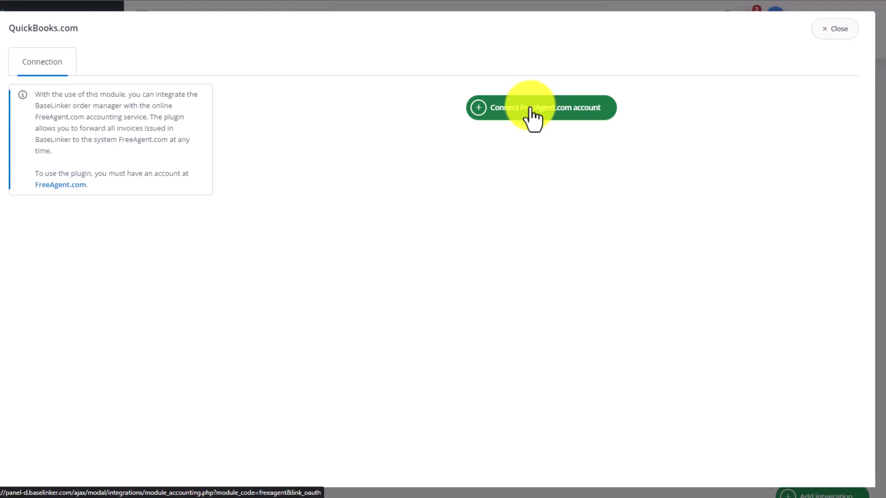
click(502, 114)
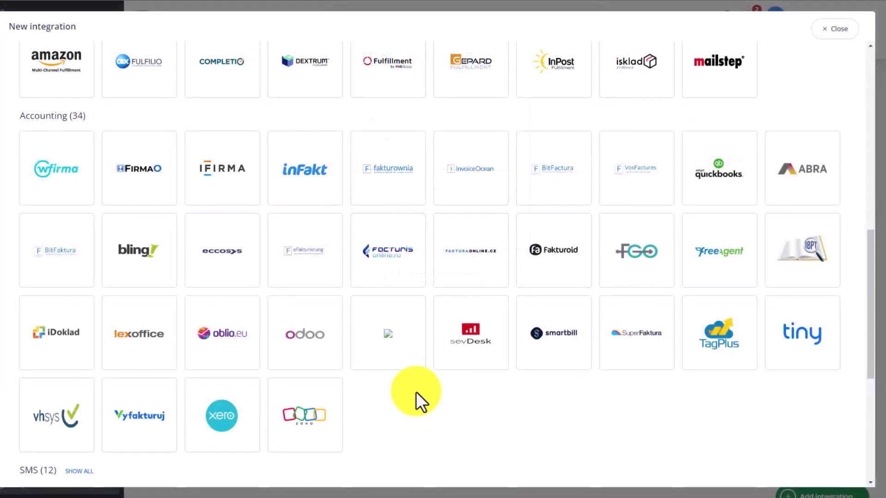
Step: Add Xero from the accounting integrations, connect a Xero.com account, and open its settings
click(221, 412)
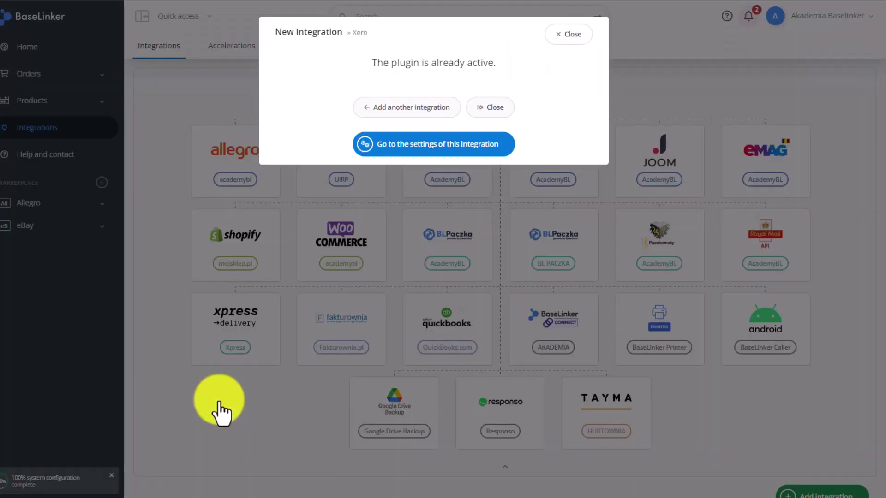
click(408, 145)
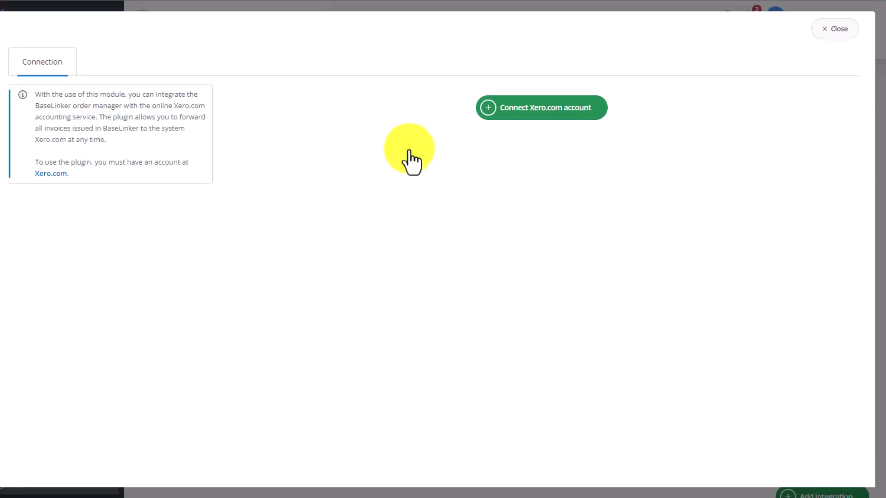
click(554, 120)
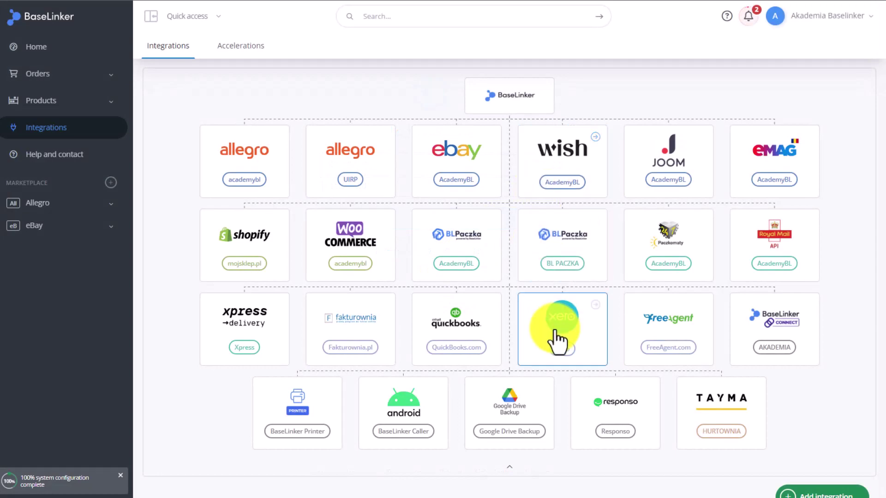
click(583, 330)
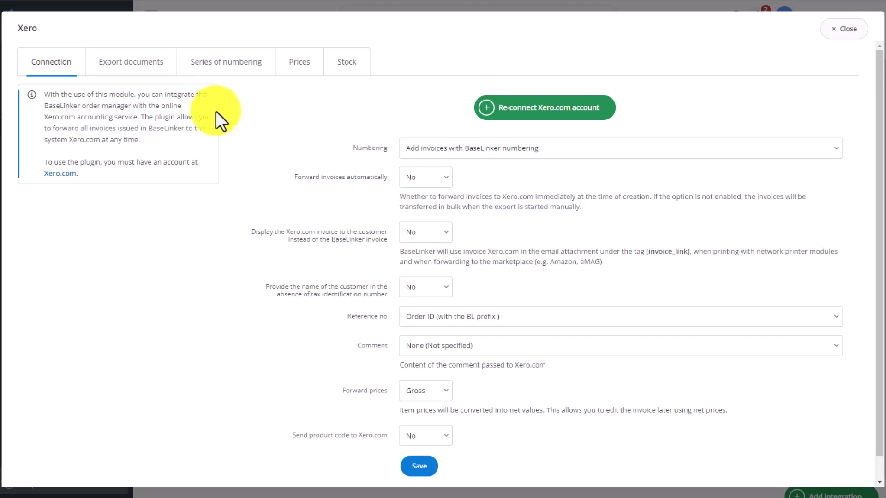
Step: Set Xero prices to synchronize from the accounting integration to BaseLinker
click(303, 65)
click(347, 67)
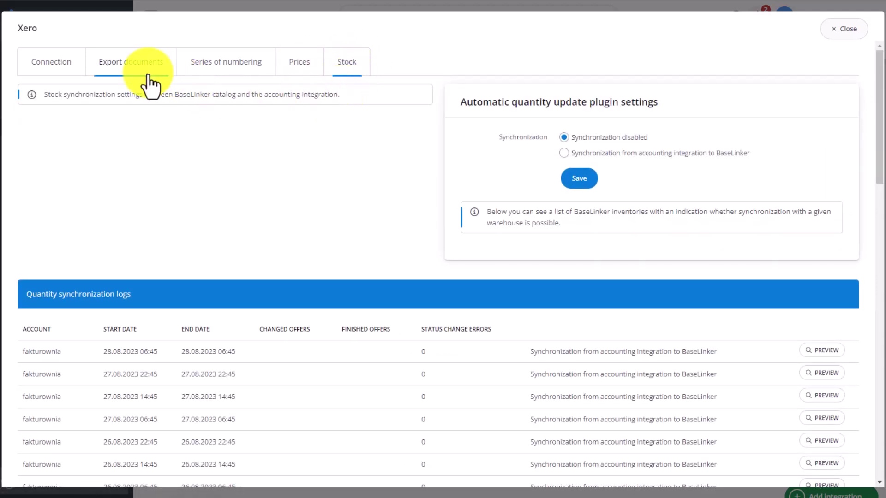
click(294, 76)
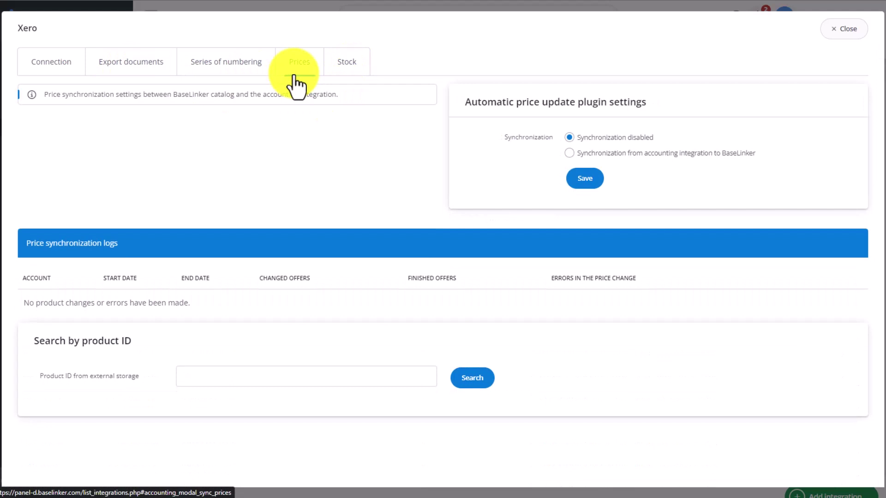
click(620, 155)
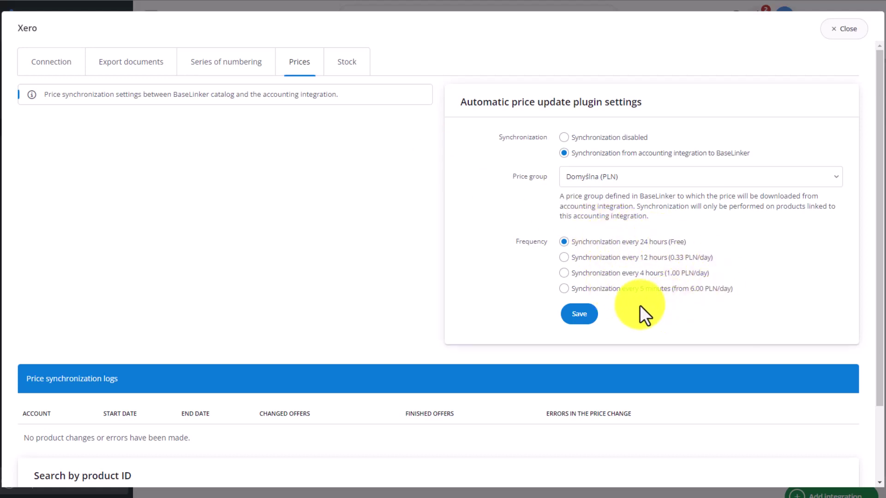
scroll(461, 253, down, 2)
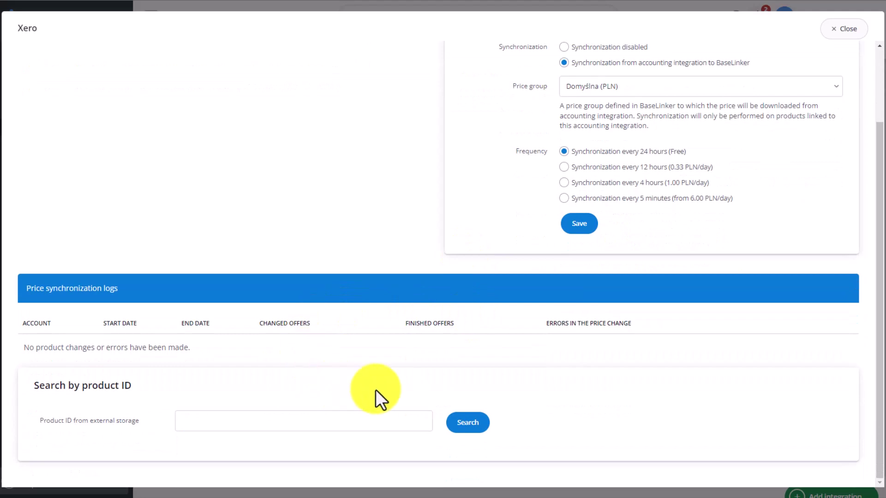
scroll(462, 268, up, 2)
Step: Review the Stock, Series of numbering and Export documents tabs, then return to Connection
click(353, 58)
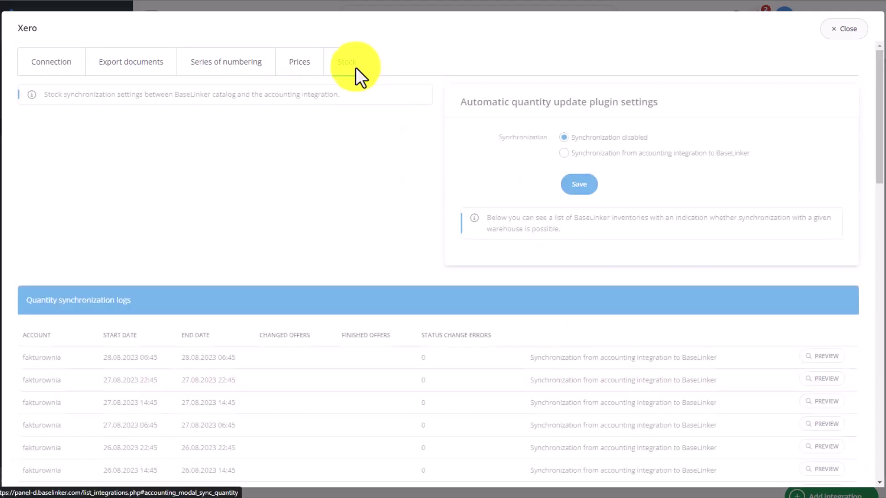
scroll(424, 247, down, 1)
scroll(424, 246, down, 4)
scroll(422, 243, up, 3)
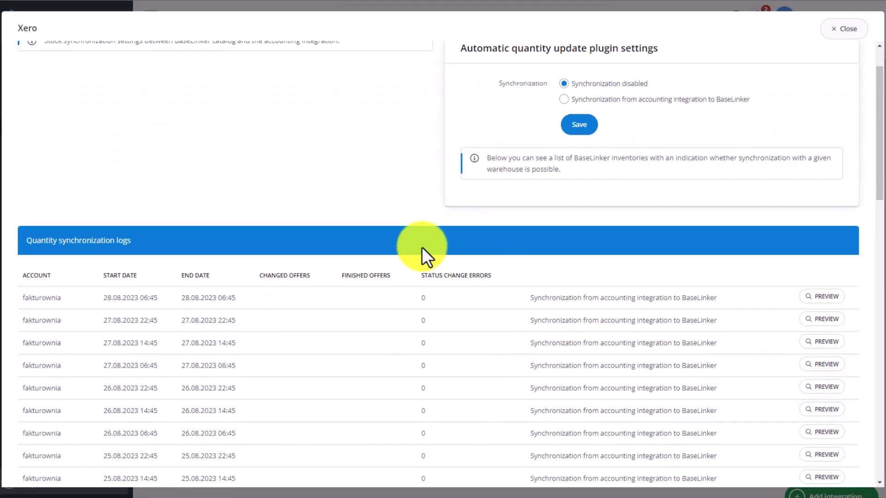
scroll(447, 304, up, 1)
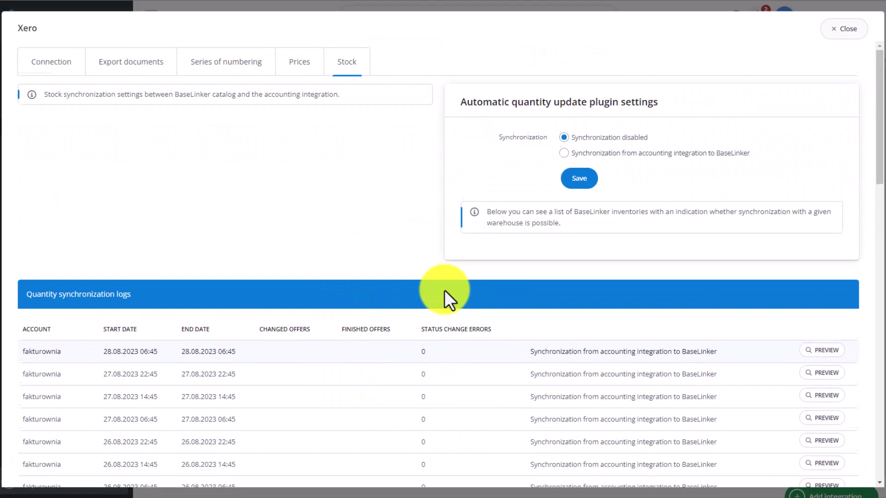
click(239, 72)
click(149, 65)
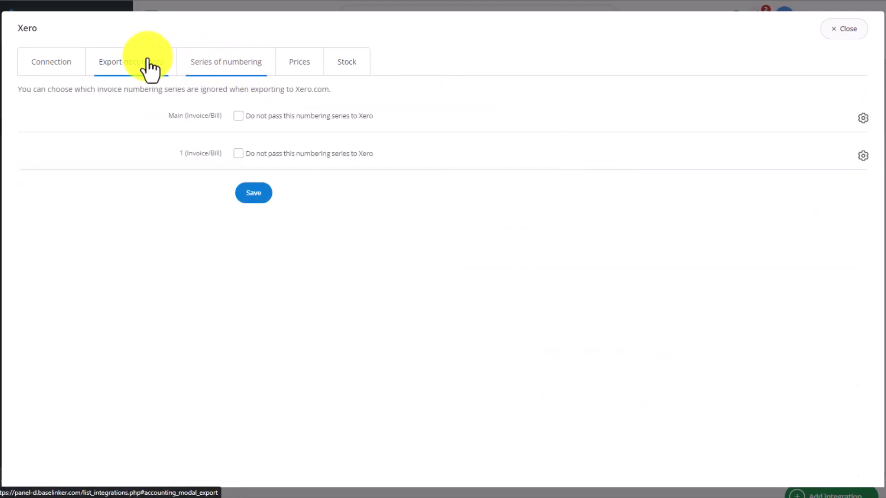
click(53, 65)
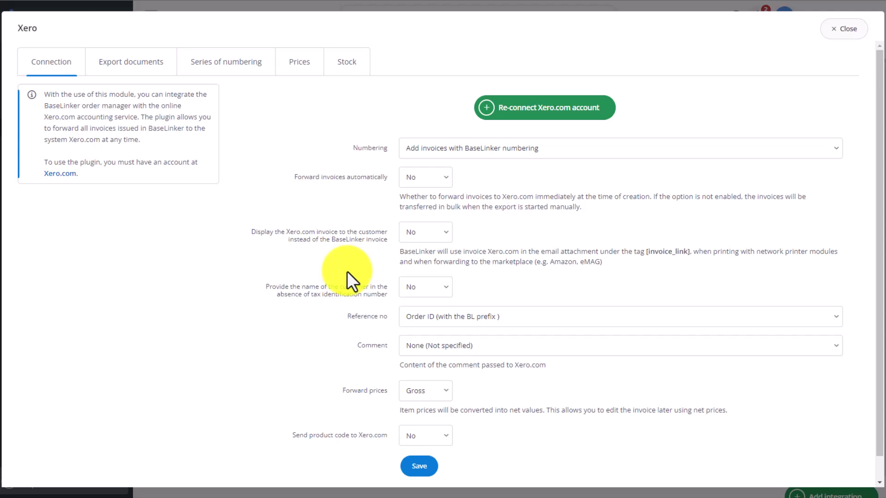
Step: Set 'Forward invoices automatically' to Yes, keeping 'Add invoices with BaseLinker numbering'
click(429, 153)
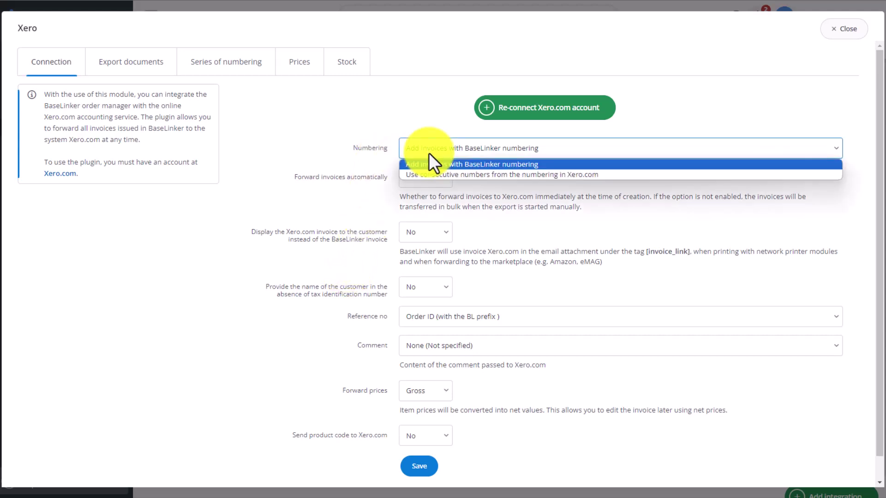
click(422, 183)
click(419, 176)
click(411, 203)
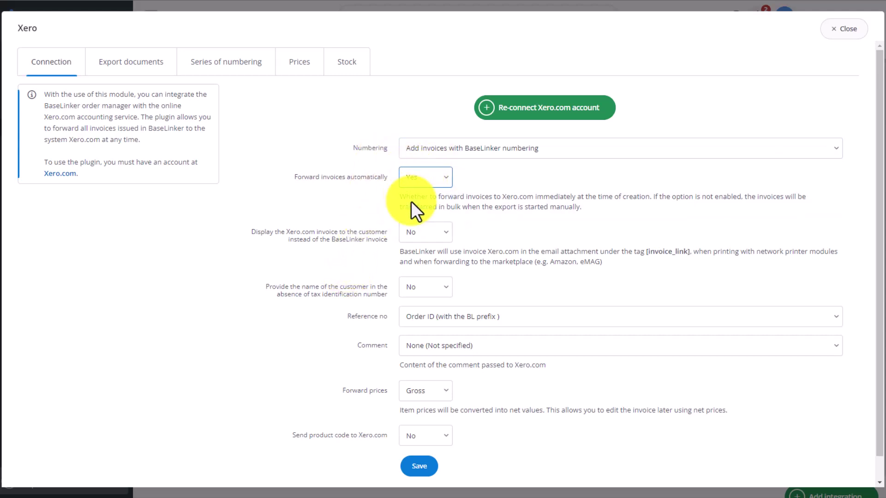
click(444, 152)
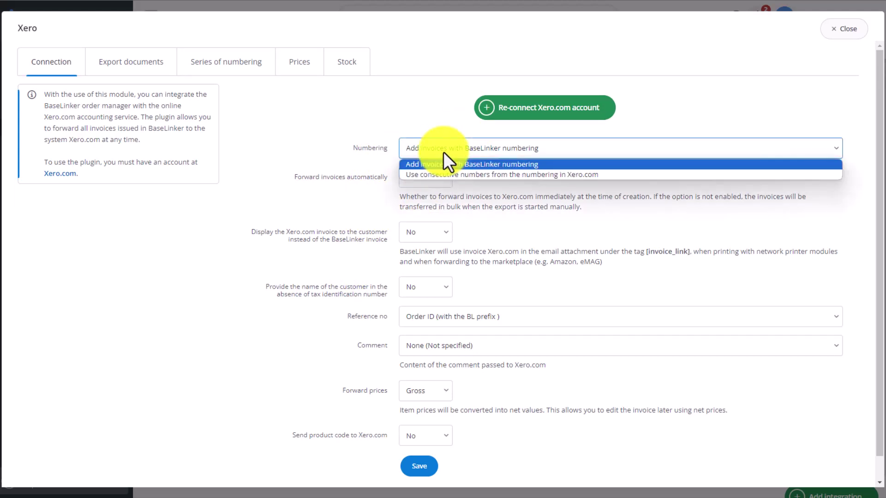
click(444, 152)
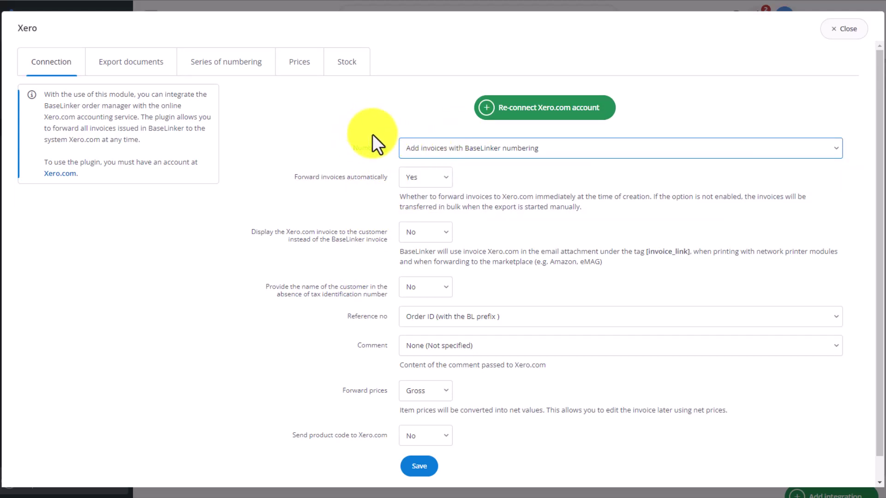
click(451, 144)
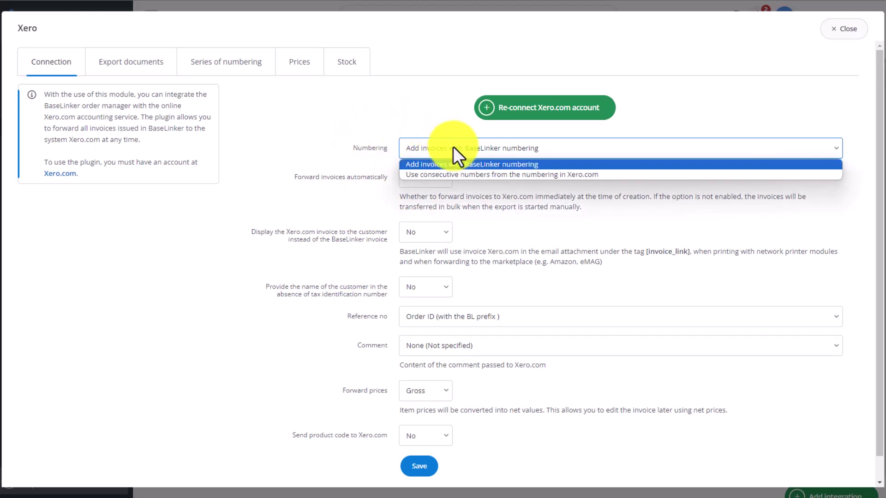
click(453, 146)
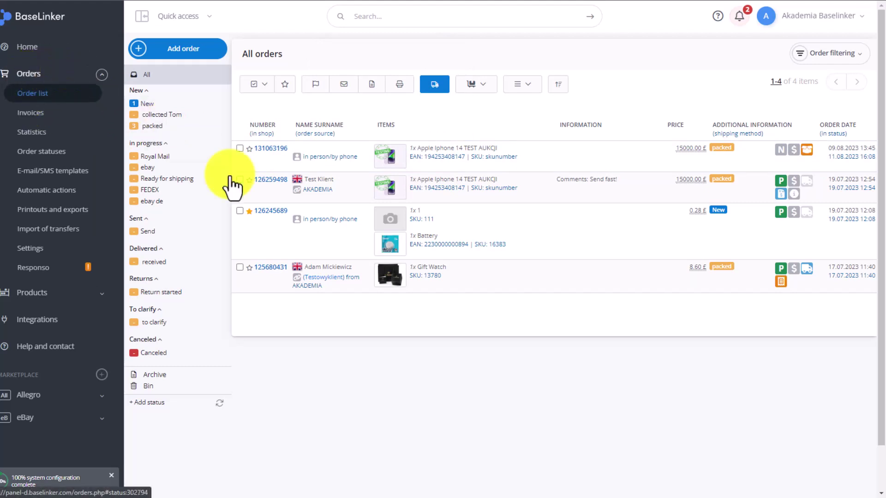
Step: Open the Gift Watch order's details page from the order list
click(268, 276)
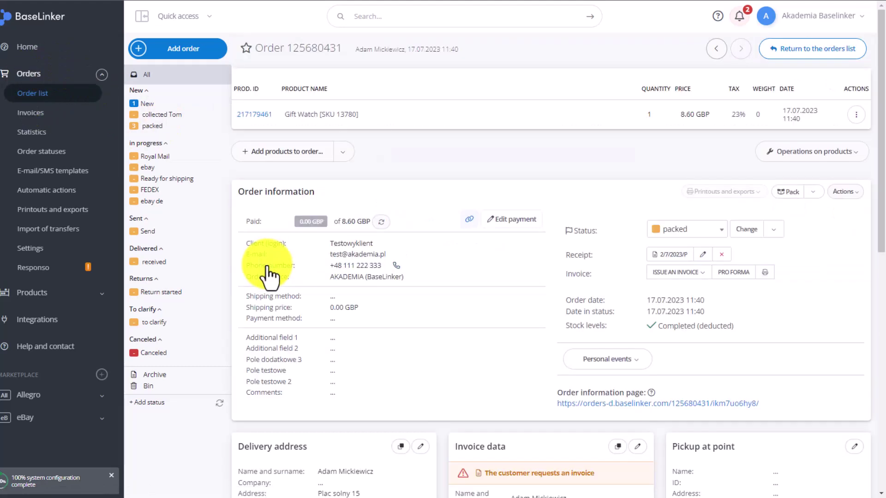